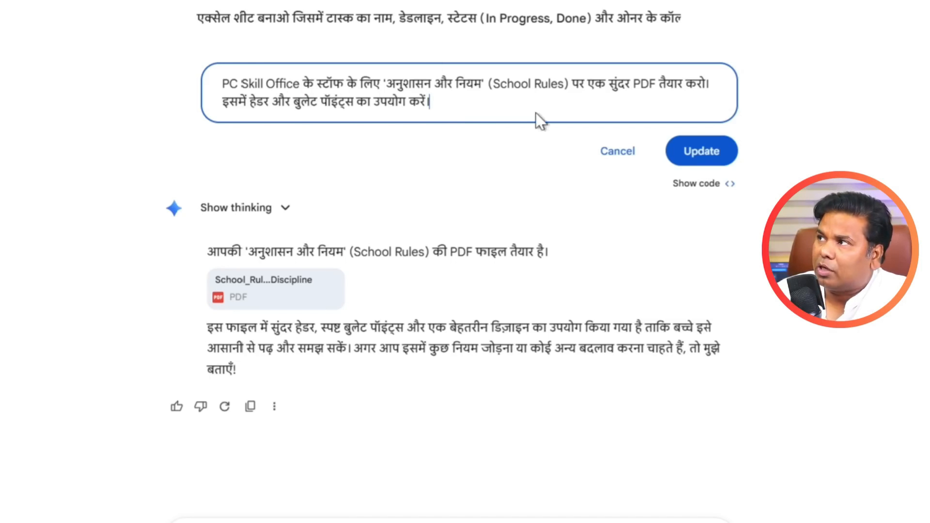
Step: Submit the edited prompt for a discipline and rules PDF for PC Skill Office staff, and review the generated PDF
click(702, 151)
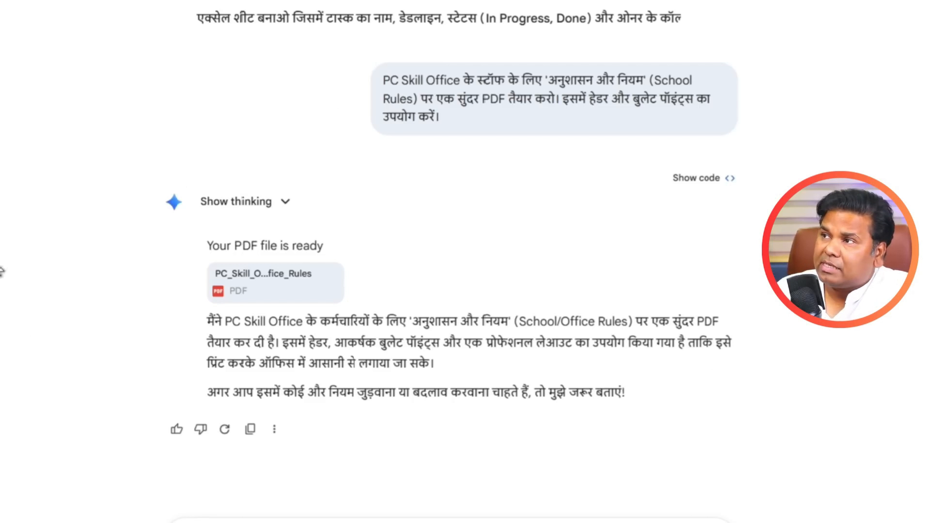
click(257, 293)
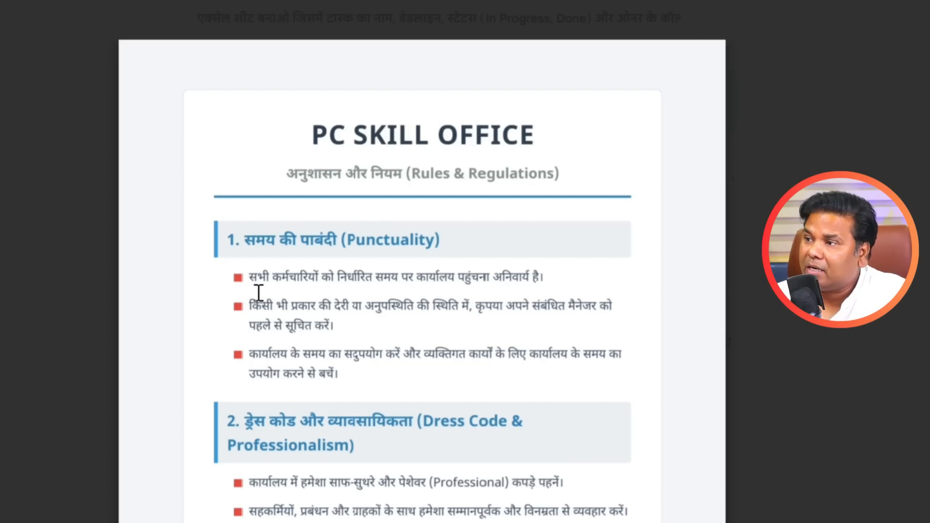
scroll(379, 326, down, 15)
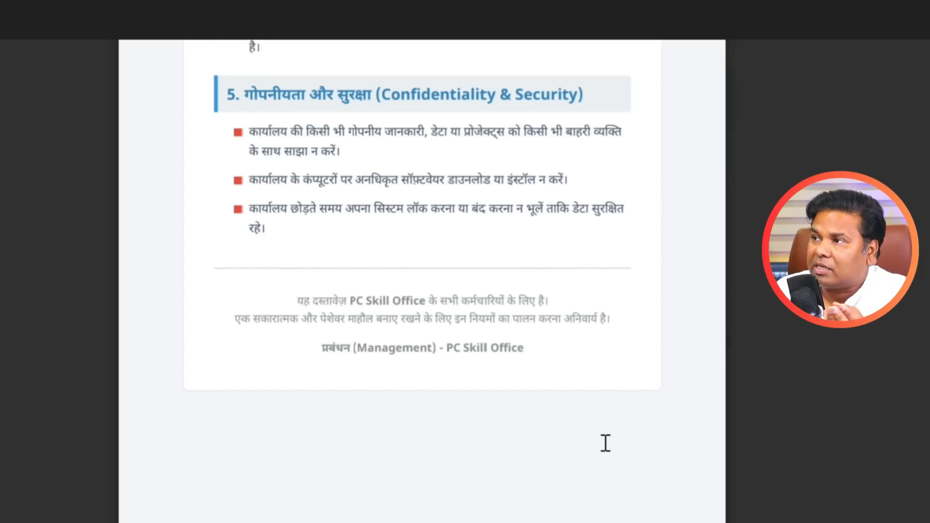
scroll(605, 443, up, 12)
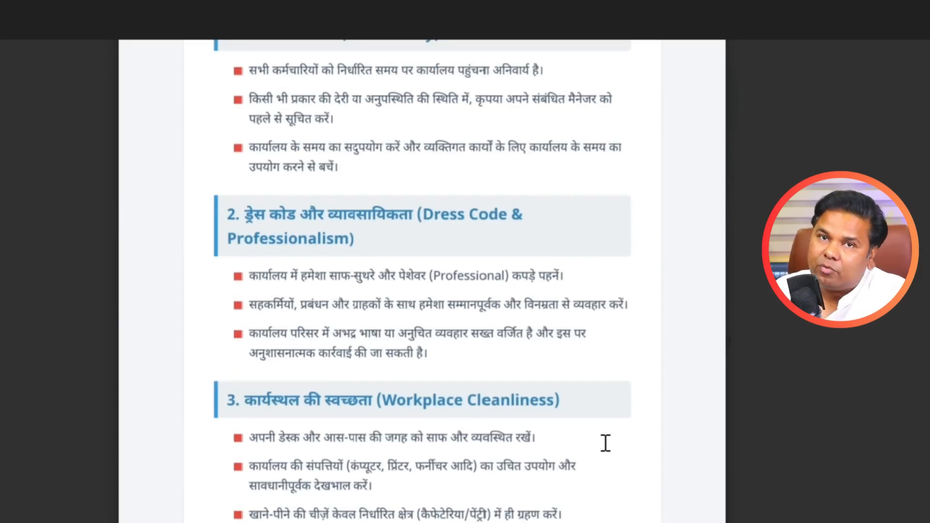
scroll(556, 413, up, 3)
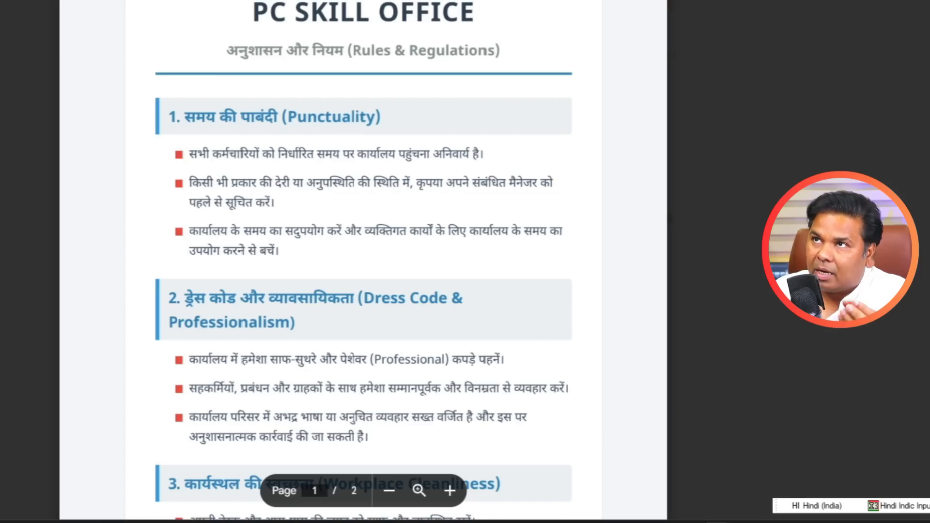
click(11, 10)
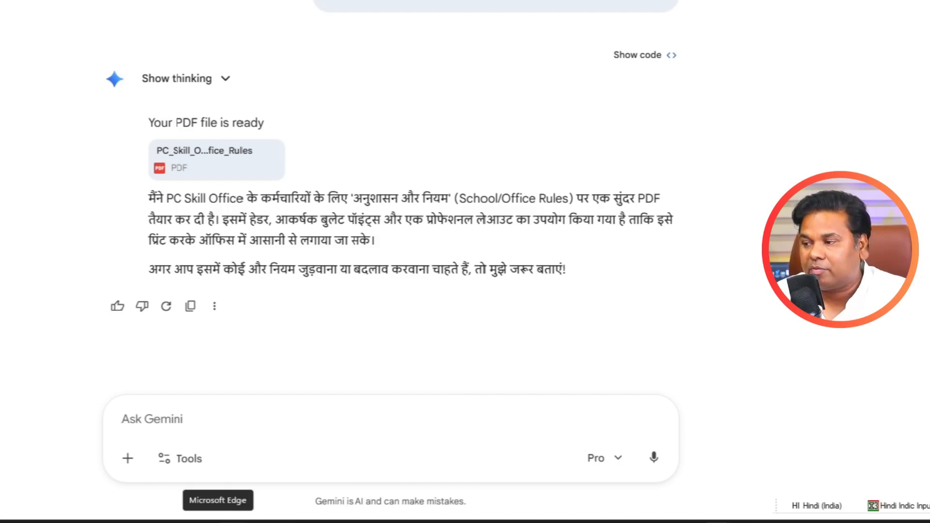
Step: Request in Hindi a one-month student attendance register in Google Sheets with roll number, name, columns for dates 1 to 30 and necessary formulas
click(195, 419)
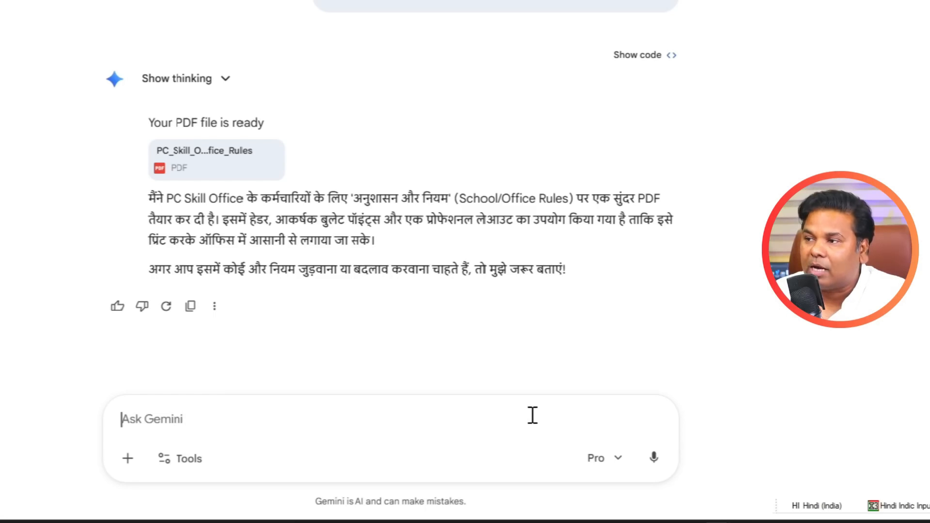
text(एक महीने का स्टूडेंट अटेंडेंस रजिस्टर Google Sheets में बनाओ। इसमें रोल नंबर, नाम और 1 से 30 तारीख तक के कॉलम हों।)
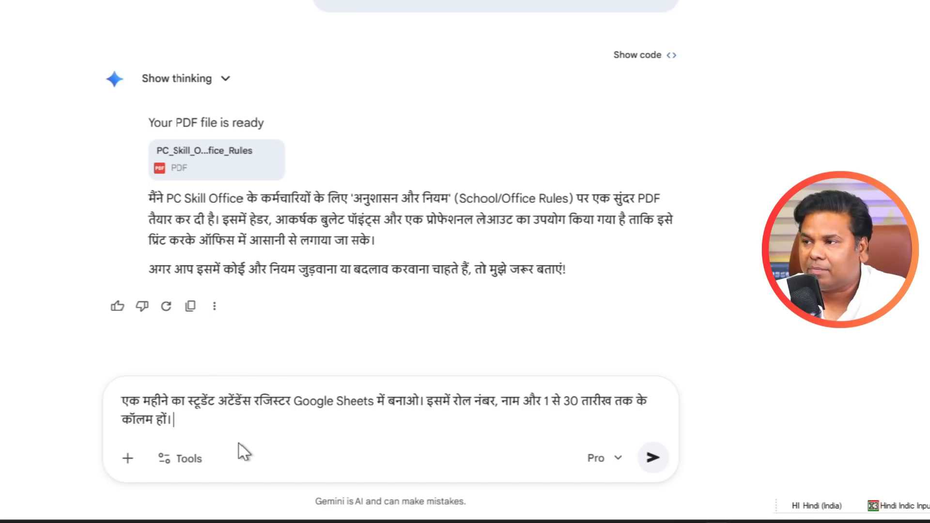
text(इस शीट में जरूरी फार्मूला भी लगे हों)
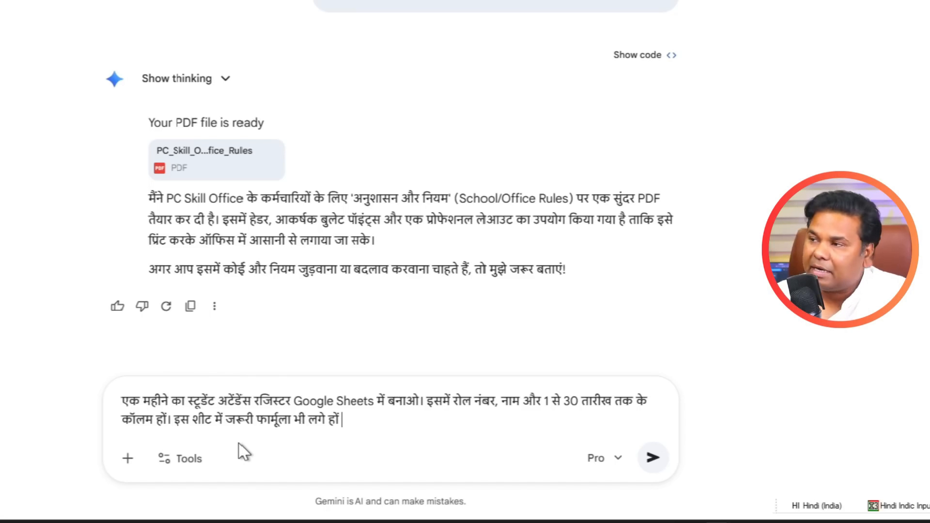
key(Return)
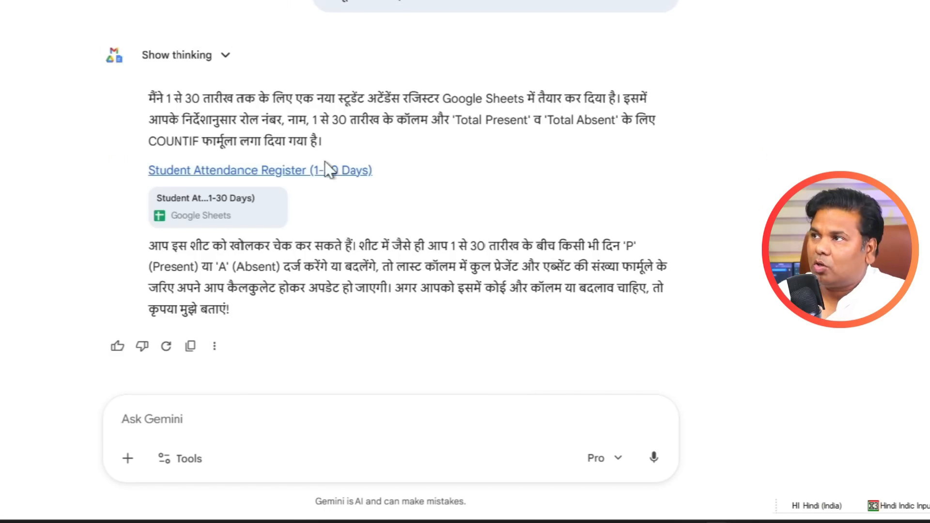
Step: Open the generated Student Attendance Register (1-30 Days) and check the cells under Total Present and Total Absent
click(299, 171)
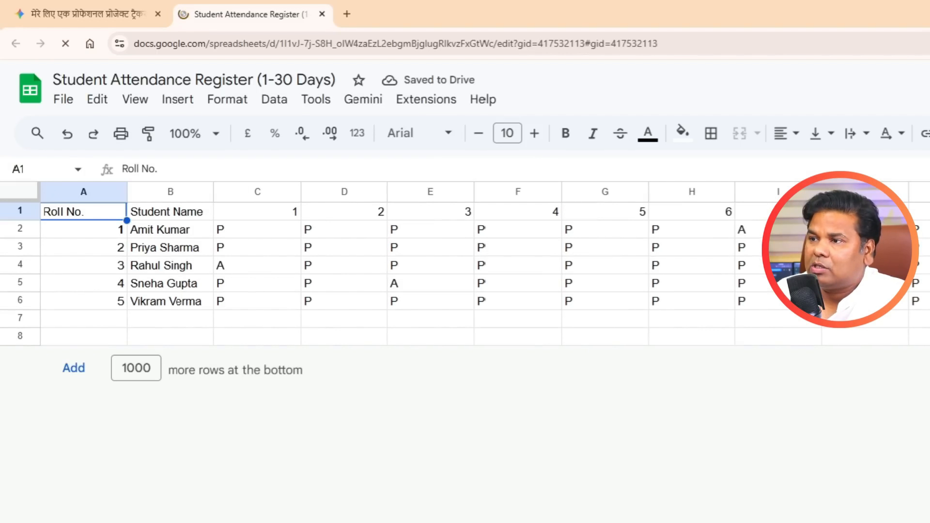
scroll(303, 370, right, 15)
scroll(465, 273, right, 1)
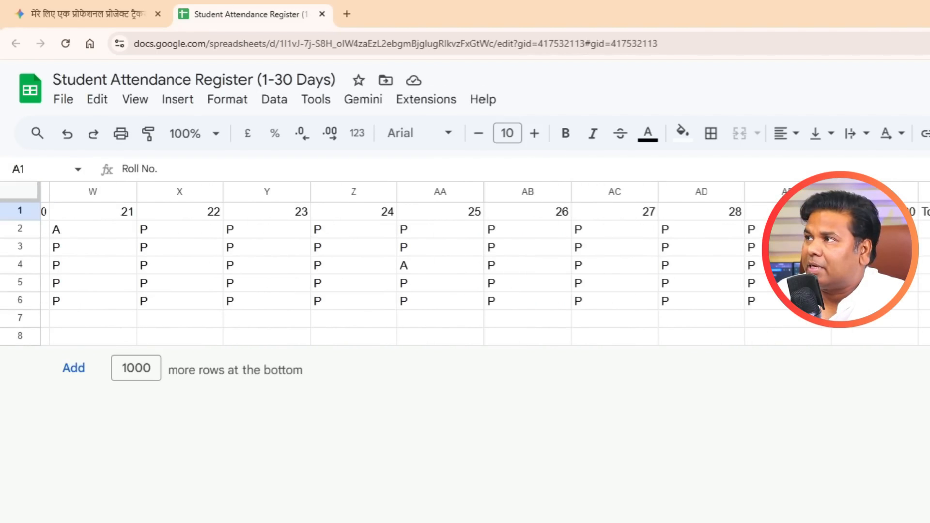
click(383, 283)
click(382, 227)
click(473, 230)
click(470, 283)
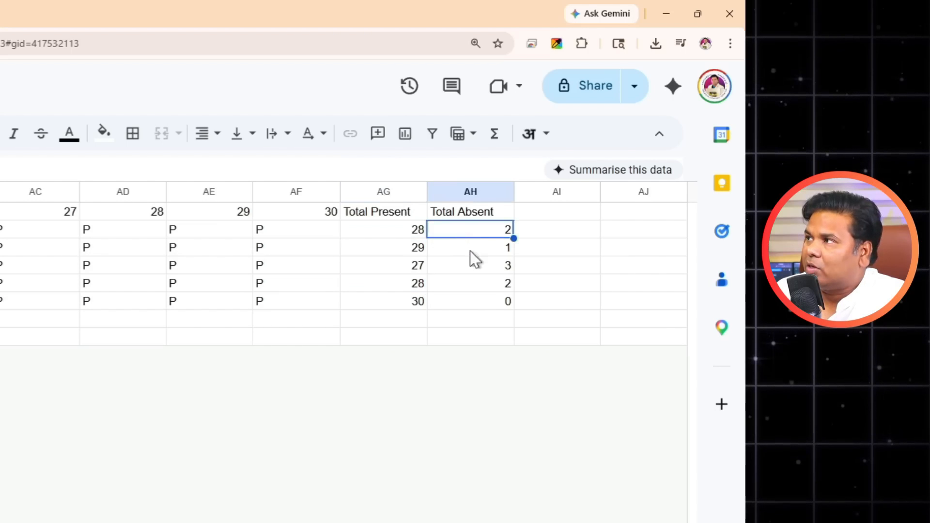
click(380, 304)
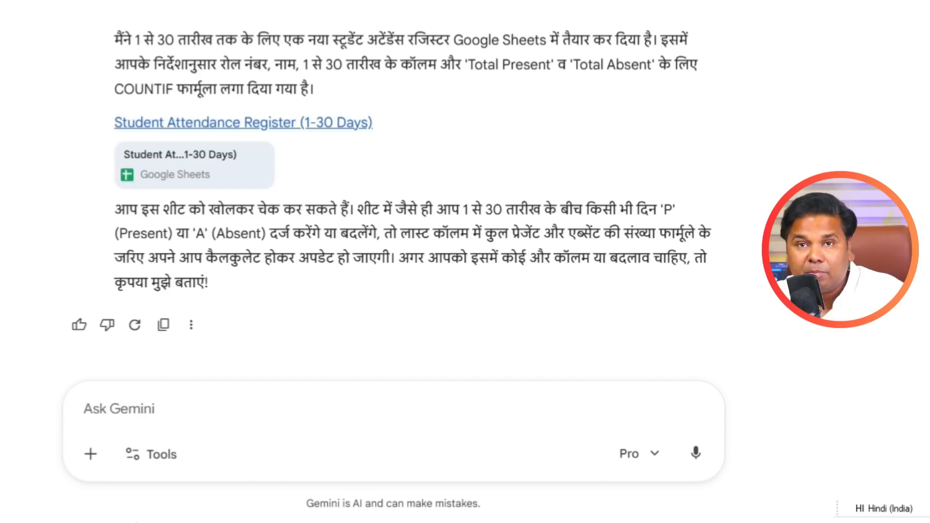
Step: Request in Hindi an Excel sheet that calculates net salary automatically from basic salary, HRA and deductions, with the necessary formulas included
click(132, 409)
text(एक ऐसी एक्सेल शीट बनाओ जिसमें बेसिक सैलरी, HRA और डिडक्शन डालने पर नेट सैलरी अपने आप कैलकुलेट हो जाए।)
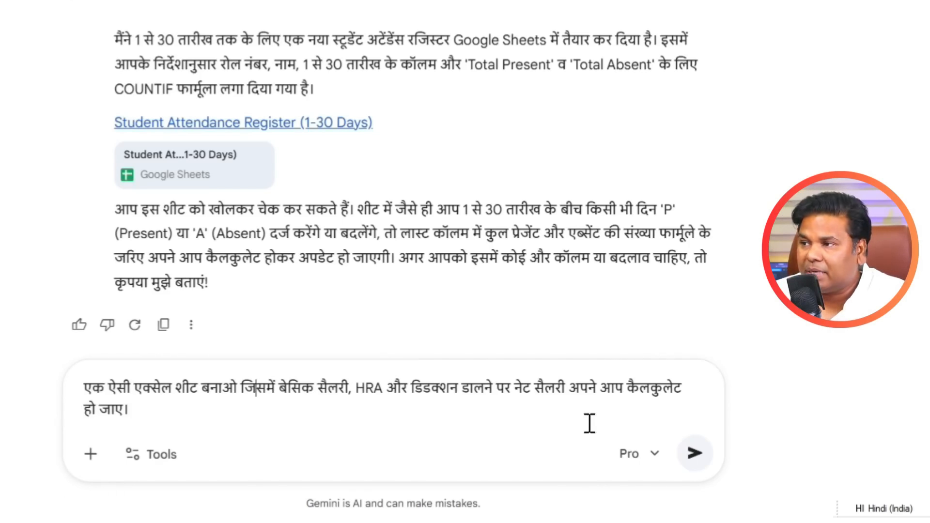
text(इस शीट में जरूरी फार्मूला भी लगे हों)
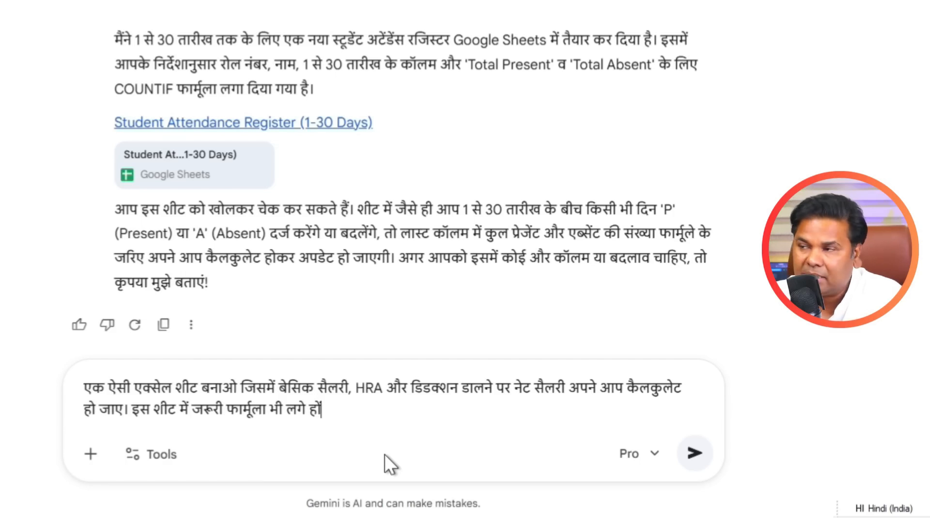
key(Return)
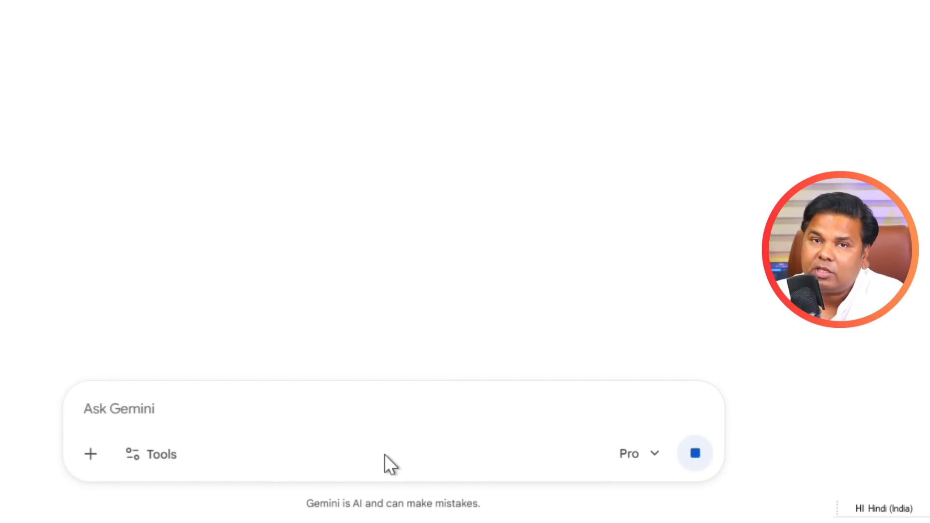
scroll(301, 222, down, 3)
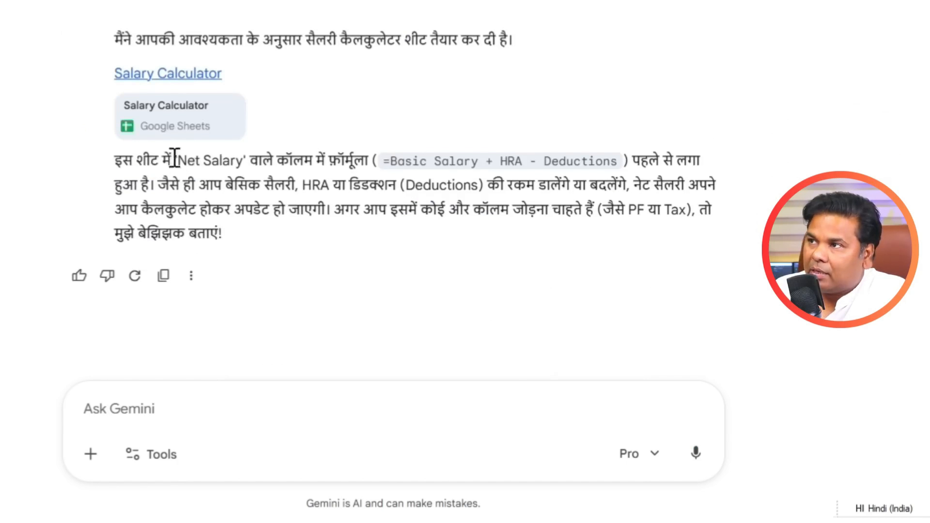
Step: Open the generated Salary Calculator sheet and inspect the salary component cells and the Net Salary formulas
click(167, 74)
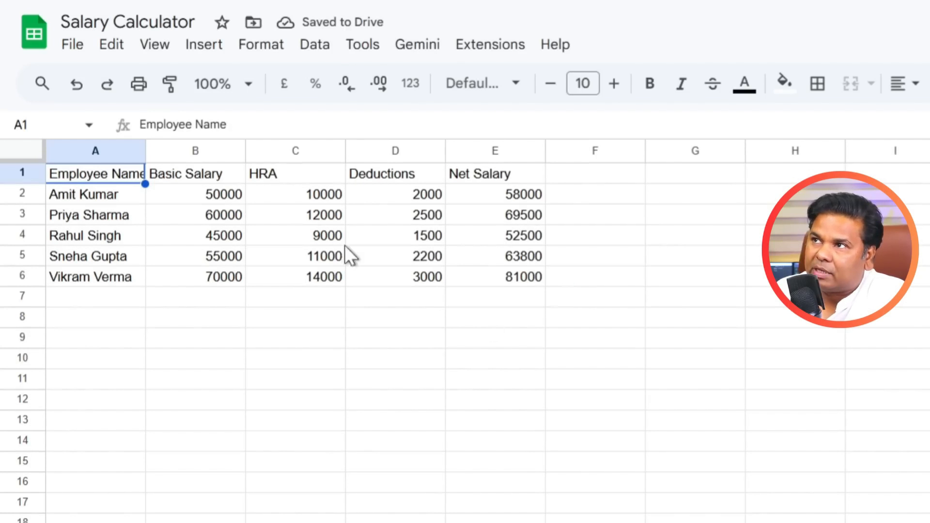
click(219, 199)
click(300, 201)
click(390, 213)
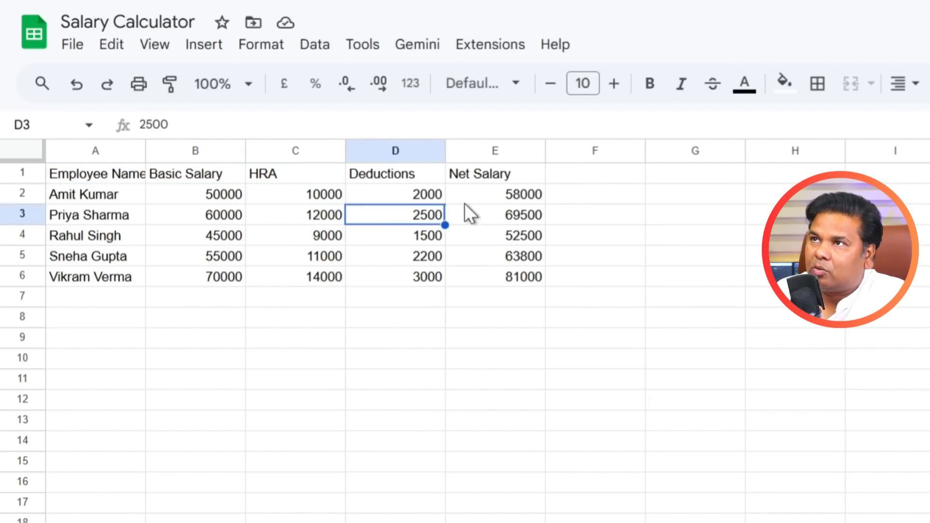
click(468, 201)
click(506, 213)
click(517, 237)
click(521, 257)
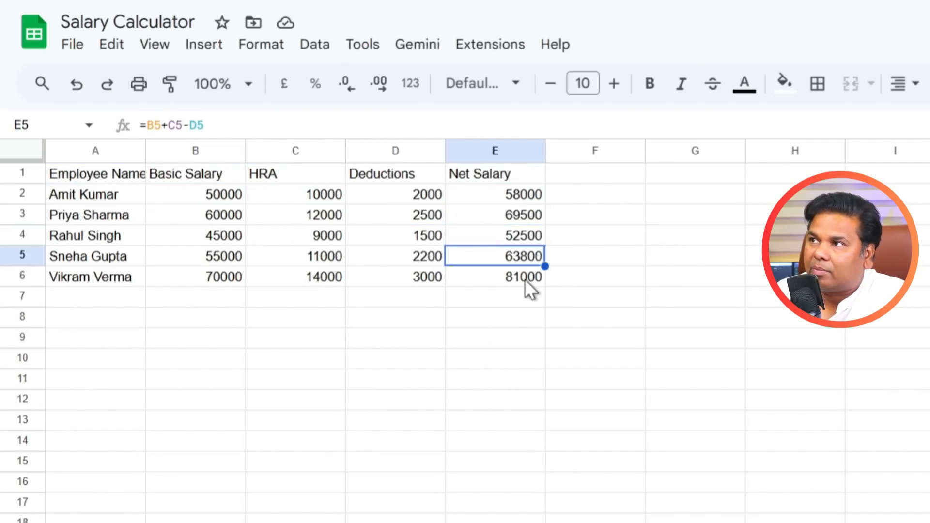
Step: Examine the Basic Salary, HRA and Deductions entries for all employees by selecting the range B2:D6 and individual cells
click(390, 281)
click(385, 256)
drag(213, 194, 414, 274)
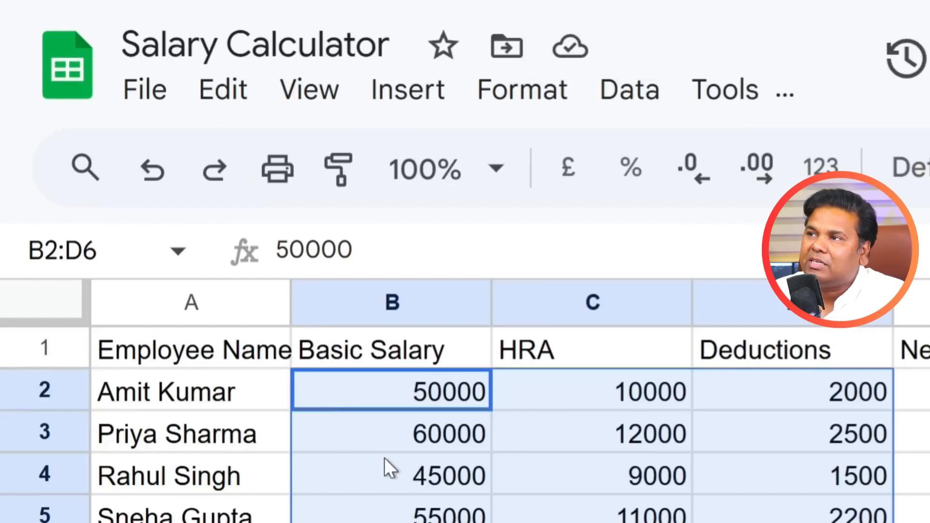
scroll(385, 458, up, 3)
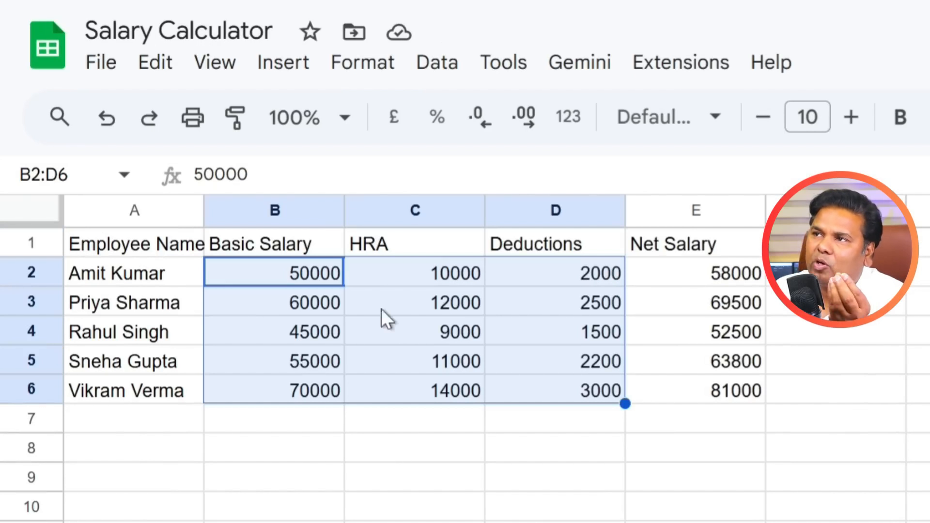
click(306, 293)
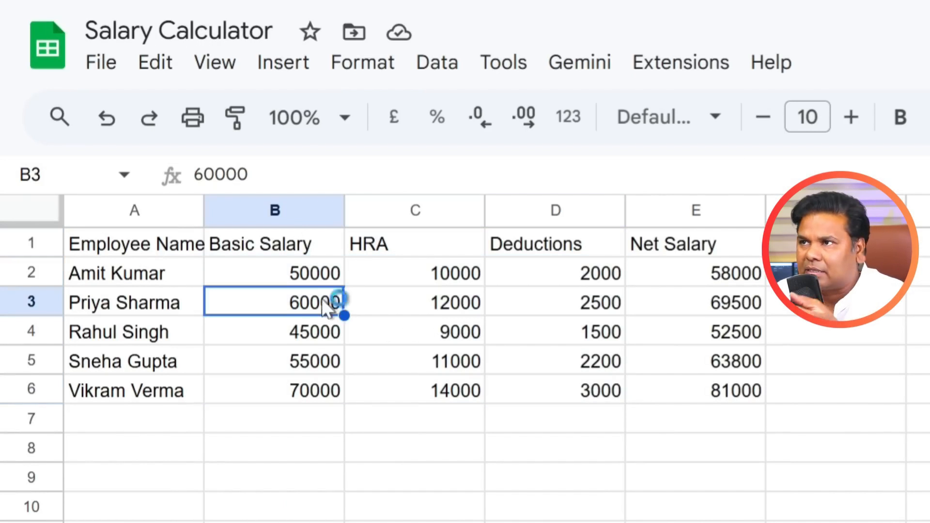
click(446, 276)
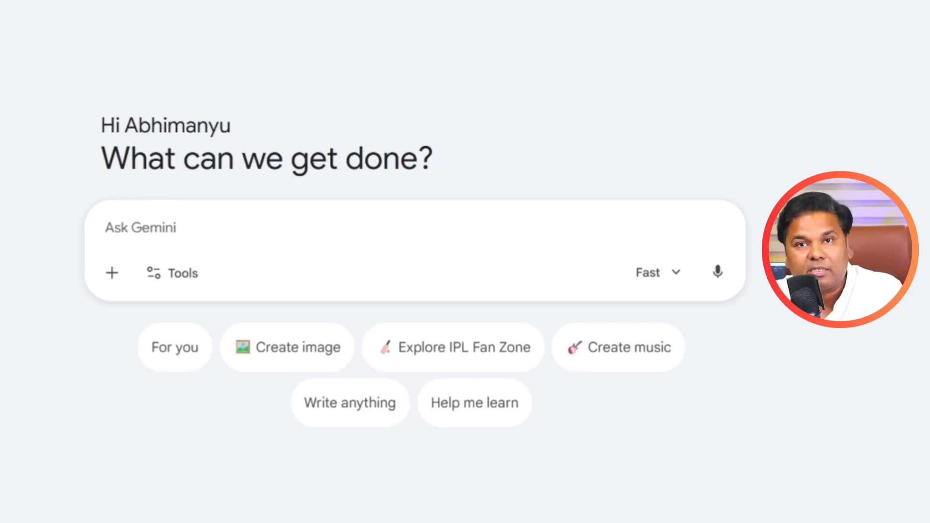
Step: Request in Hindi a detailed study notes document on 'प्रकाश का परावर्तन' (Reflection of Light) for class 10 students in a new chat
click(173, 234)
text(कक्षा 10 के छात्रों के लिए 'प्रकाश का परावर्तन' (Reflection of Light) विषय पर एक विस्तृत स्टडी नोट्स डॉक्युमेंट बनाओ।)
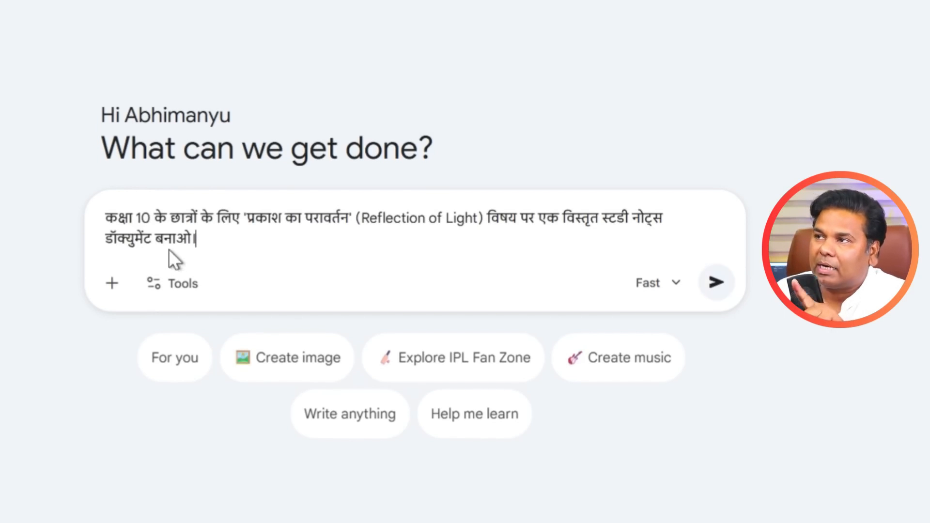
drag(151, 218, 104, 218)
drag(246, 217, 483, 217)
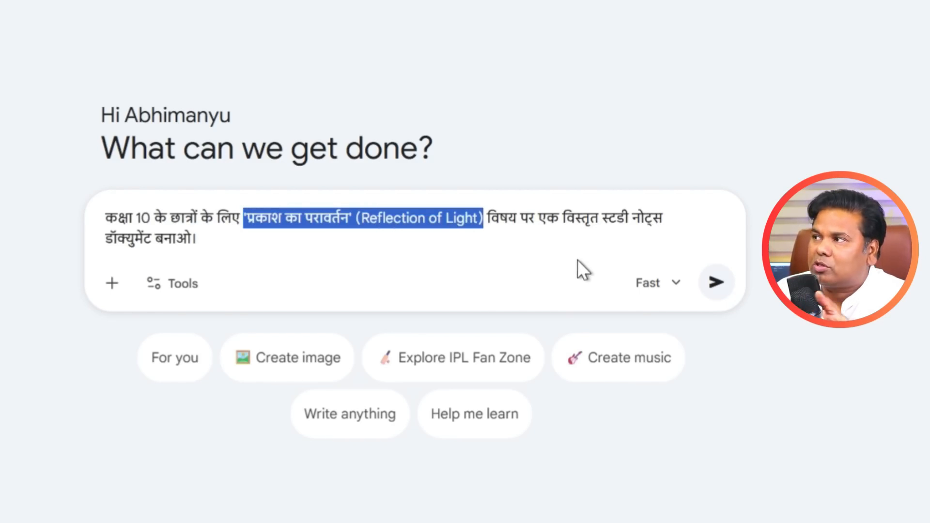
click(715, 283)
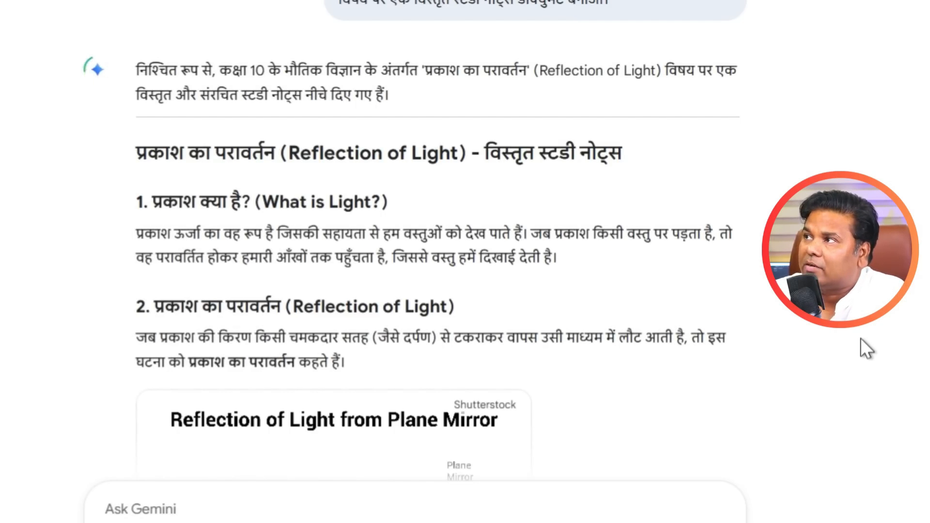
Step: Read through the generated Reflection of Light notes, including the laws of reflection, mirror diagrams and mirror formula sections
scroll(602, 373, down, 10)
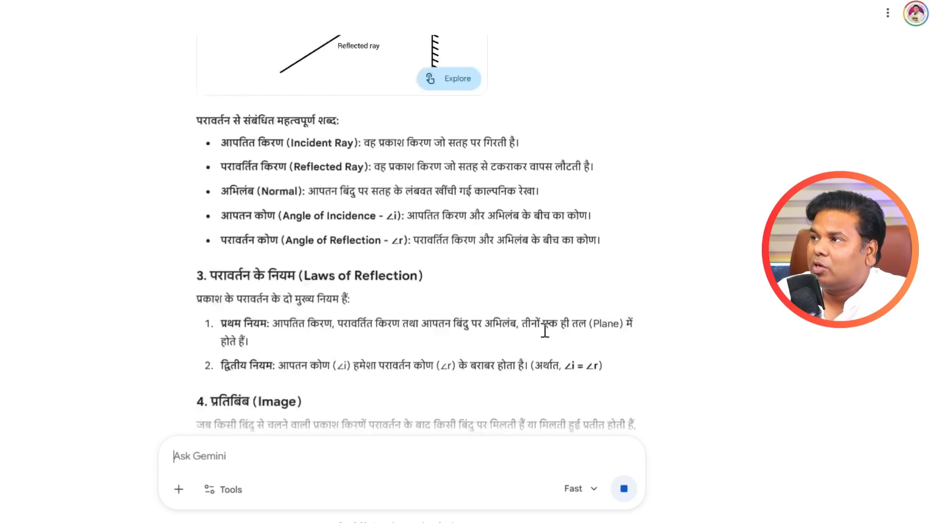
scroll(545, 332, down, 20)
scroll(397, 309, up, 14)
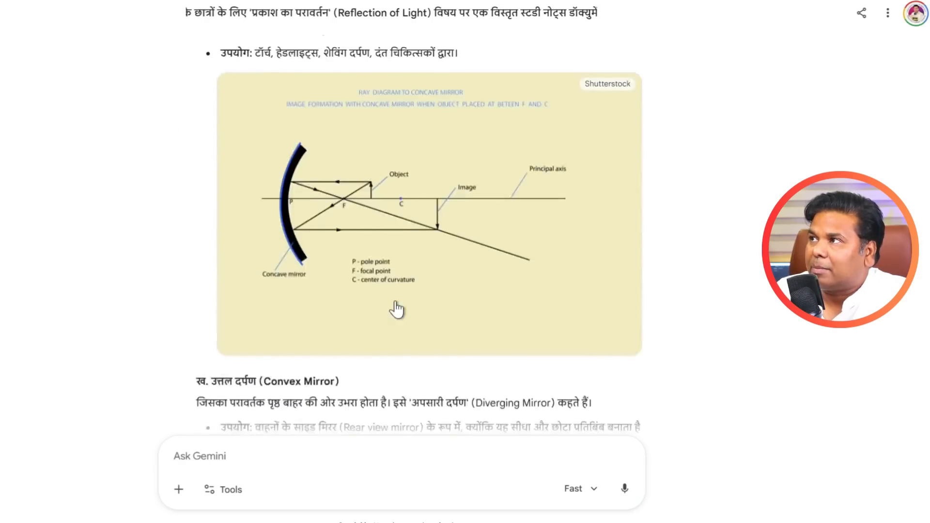
scroll(397, 309, up, 4)
scroll(370, 270, down, 10)
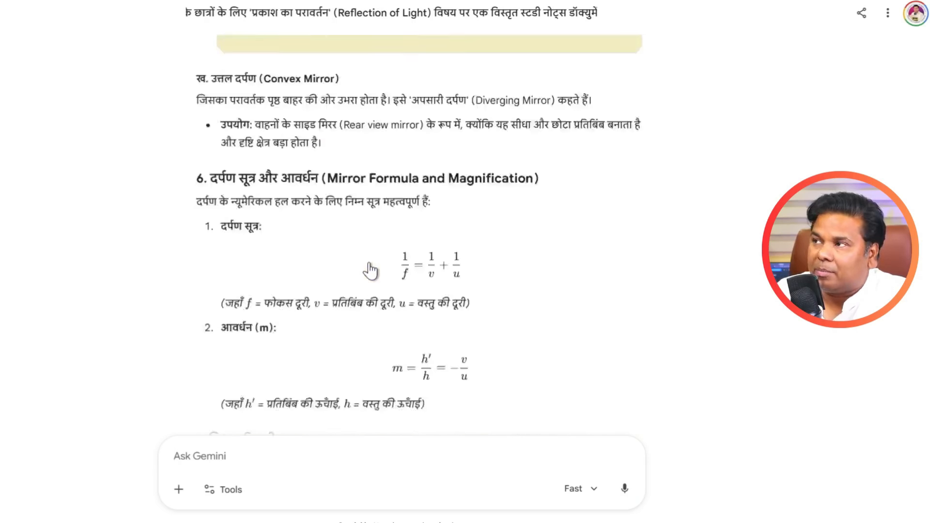
scroll(369, 270, down, 4)
scroll(370, 272, up, 15)
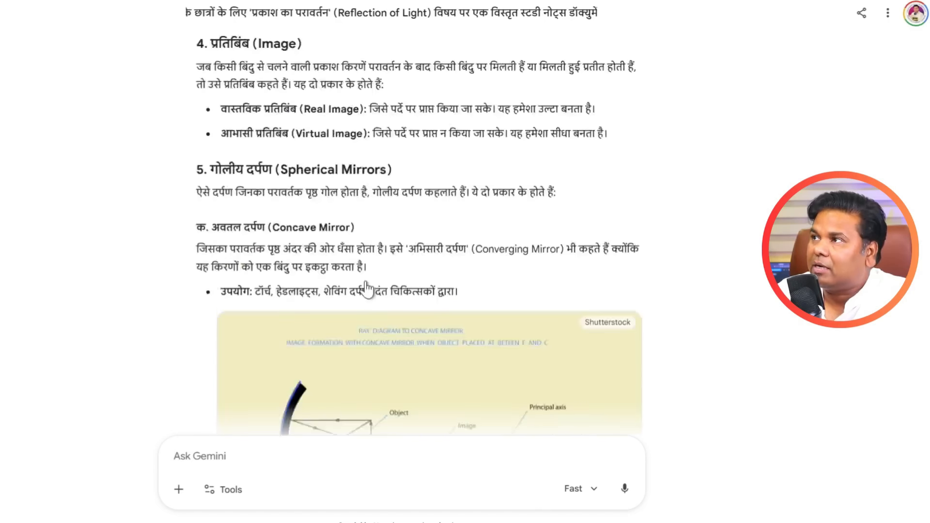
scroll(366, 290, down, 4)
Step: Send the follow-up prompt "इसका पीडीएफ तैयार करो" and open the generated Reflection of Light class 10 PDF
click(310, 450)
text(इसका पीडीएफ तैयार करो)
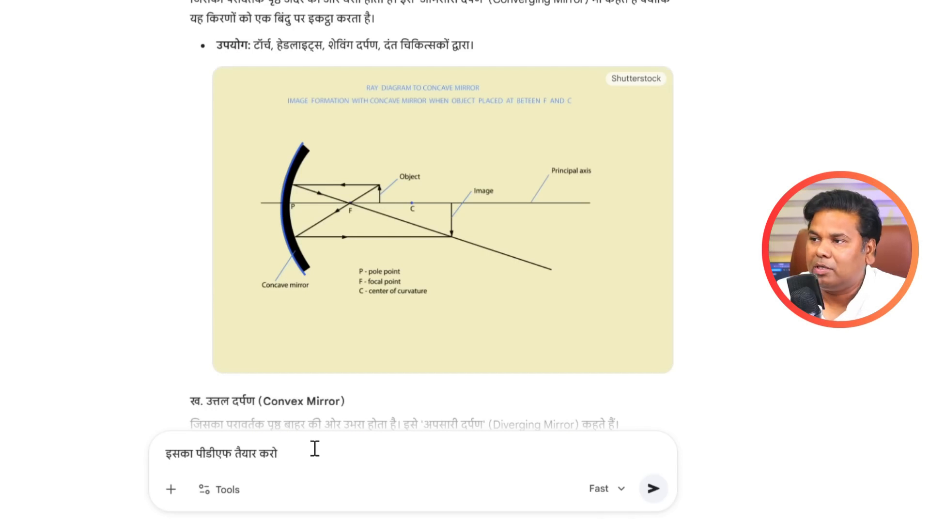
click(653, 488)
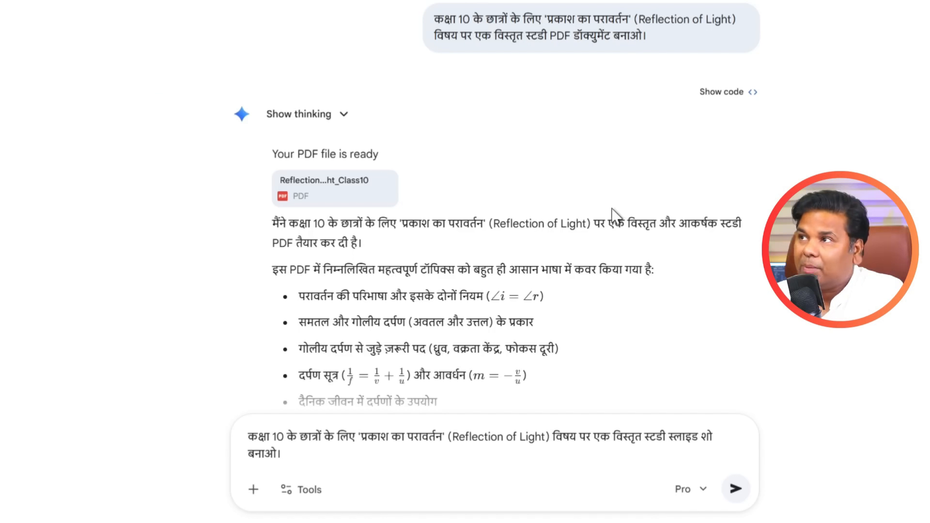
click(345, 197)
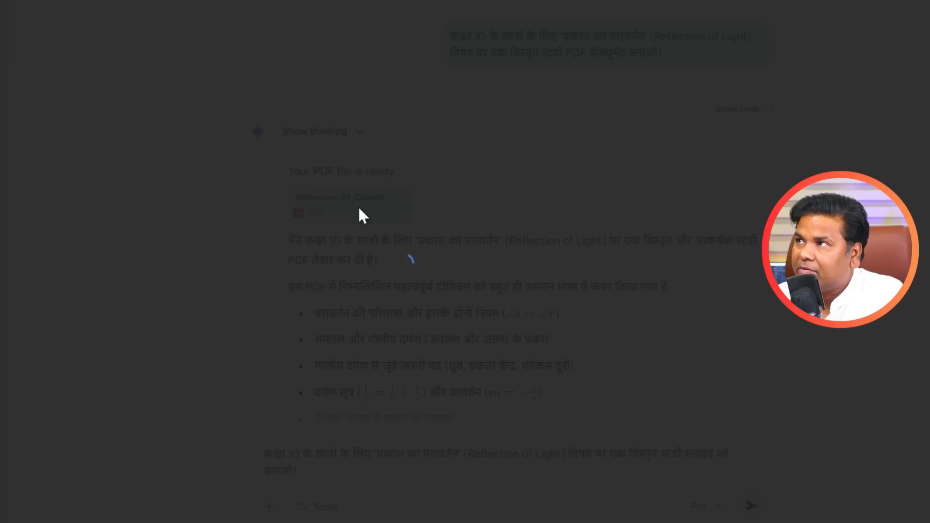
Step: Read through the generated Reflection of Light PDF from the laws of reflection to the uses of mirrors, and close the preview
scroll(431, 196, down, 15)
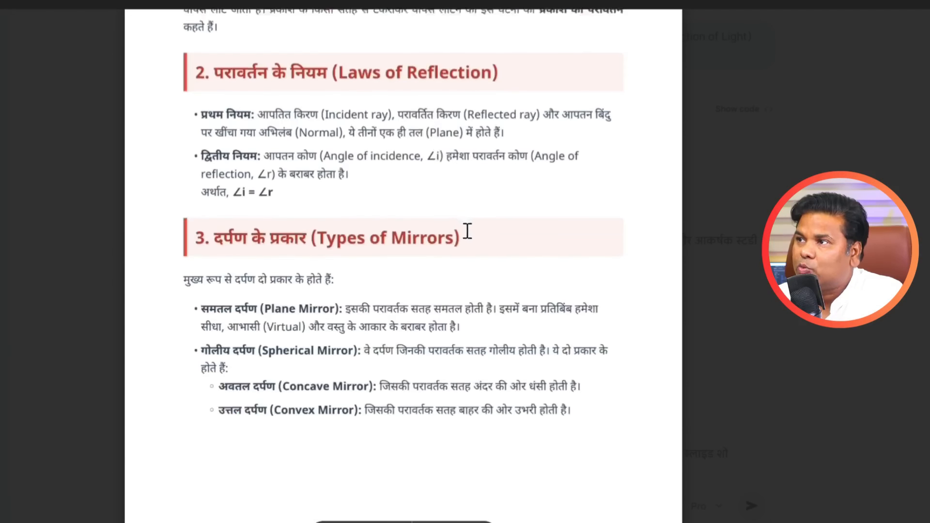
scroll(552, 390, down, 3)
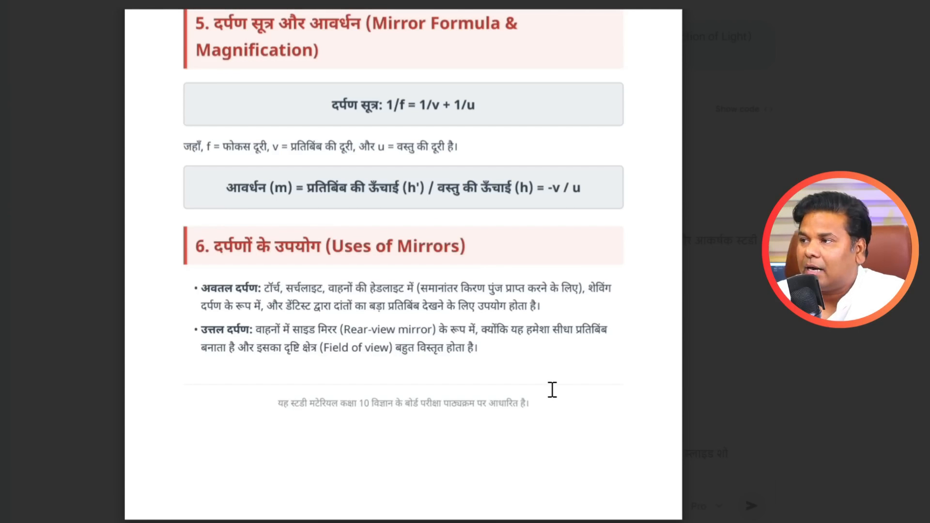
scroll(552, 390, up, 20)
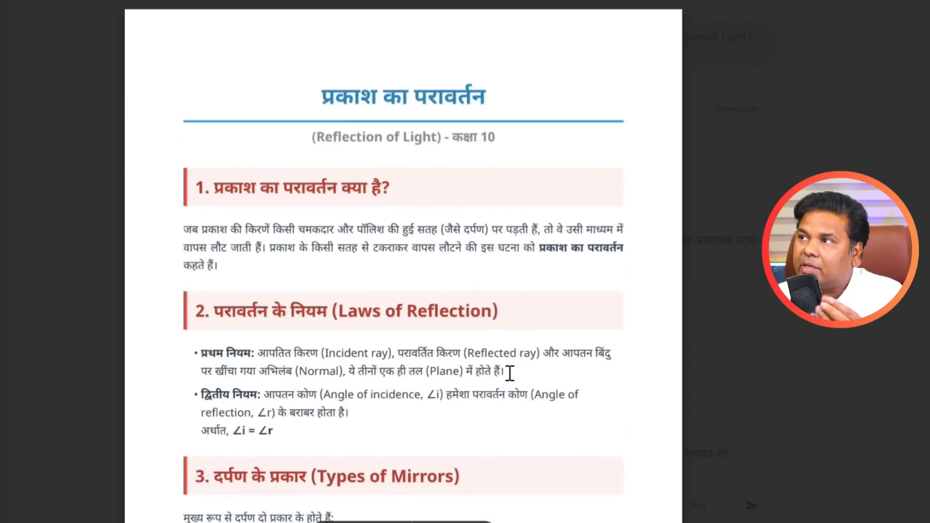
key(Escape)
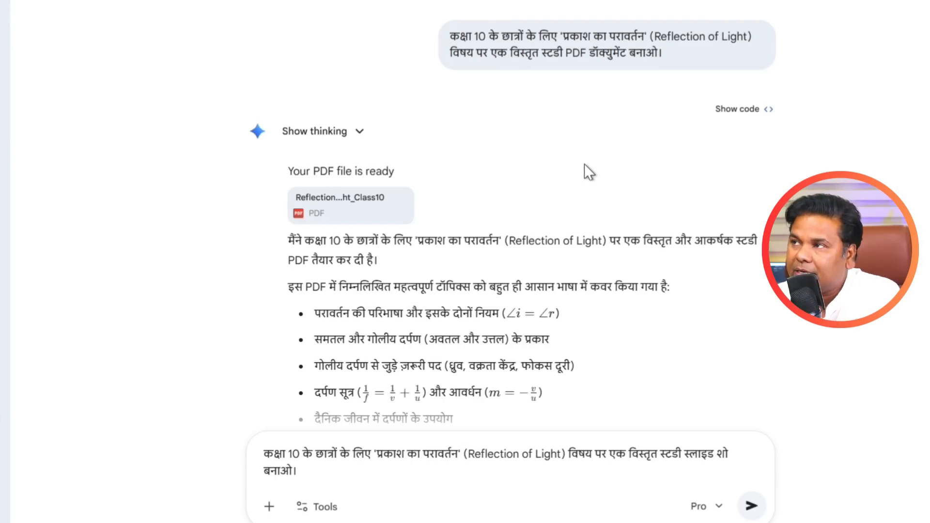
Step: Request in Hindi a detailed class 10 study slide show on 'प्रकाश का परावर्तन' (Reflection of Light) and open the generated presentation
click(752, 506)
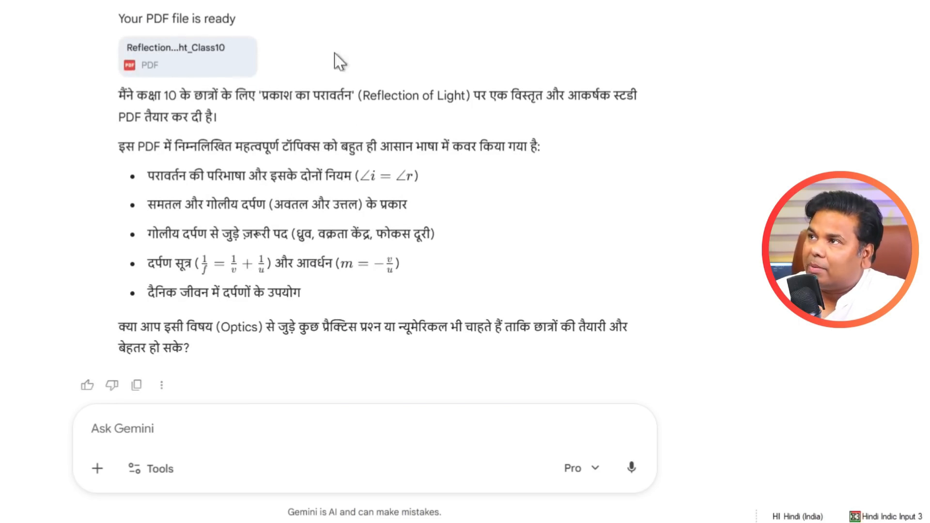
click(208, 56)
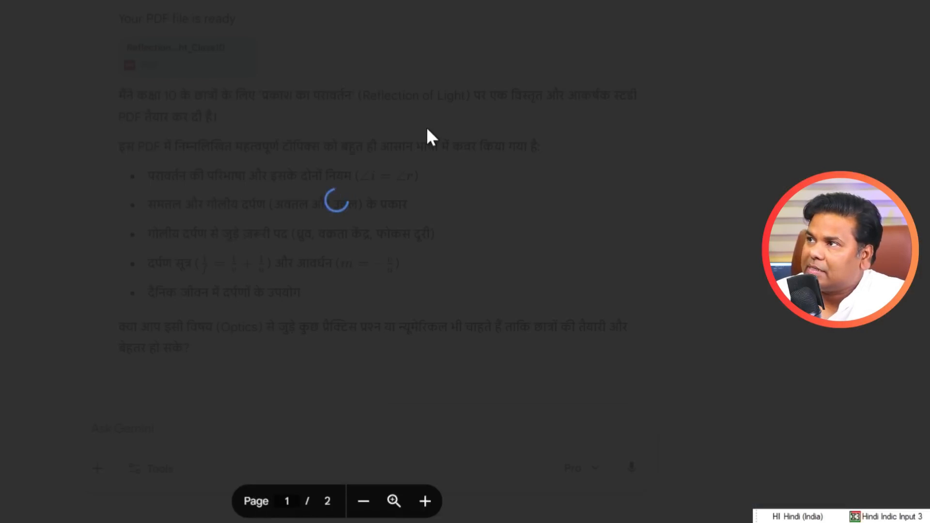
scroll(474, 198, down, 10)
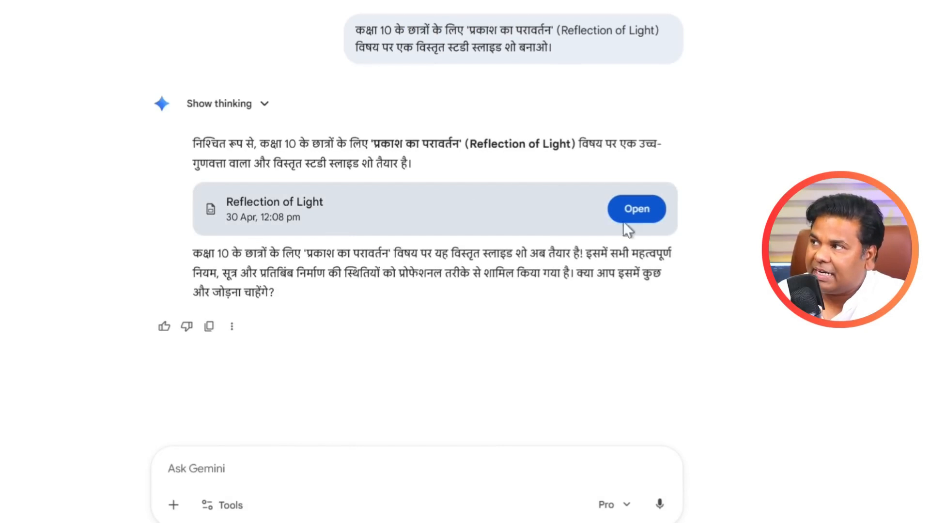
click(636, 212)
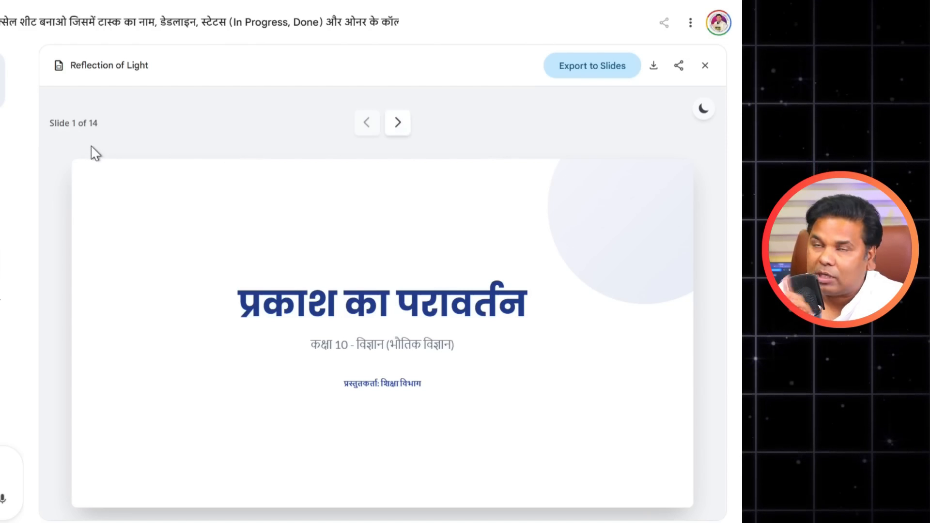
Step: Page through the Reflection of Light presentation preview up to slide 7, 'गोलीय दर्पण का परिचय'
click(408, 129)
click(405, 129)
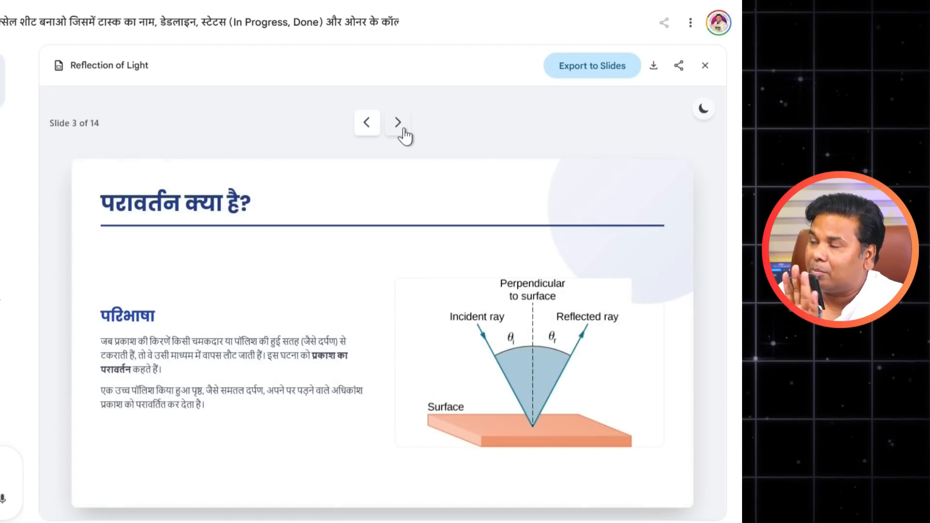
click(404, 128)
click(404, 129)
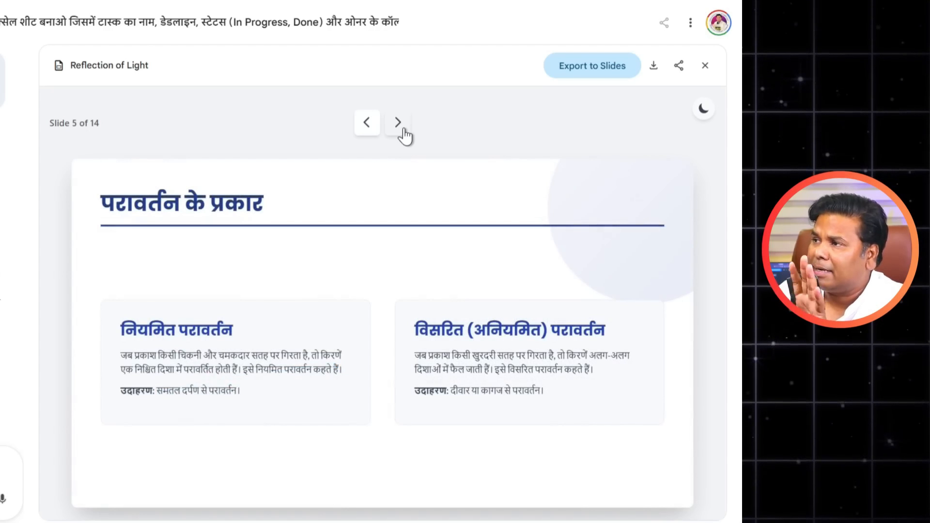
click(396, 131)
click(397, 132)
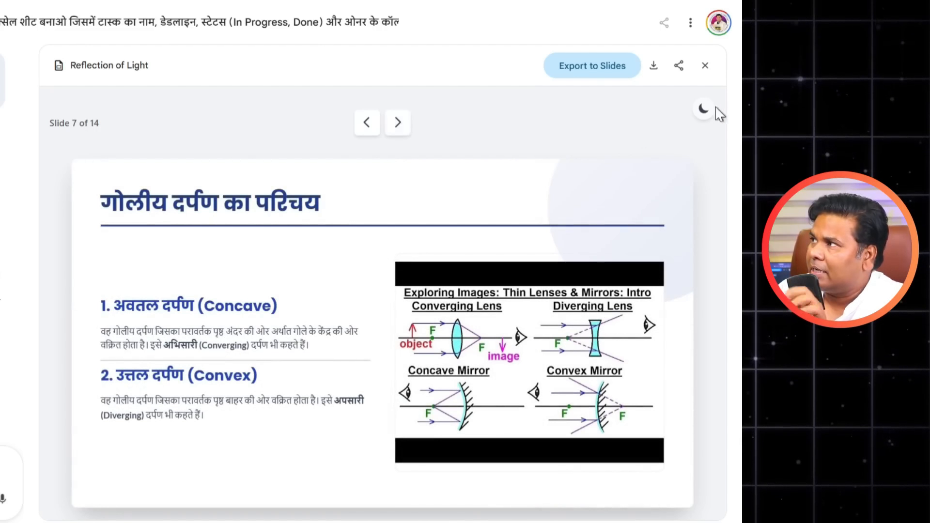
Step: Toggle the preview's dark mode on and back off, and export the Reflection of Light presentation to Google Slides
click(703, 110)
click(701, 111)
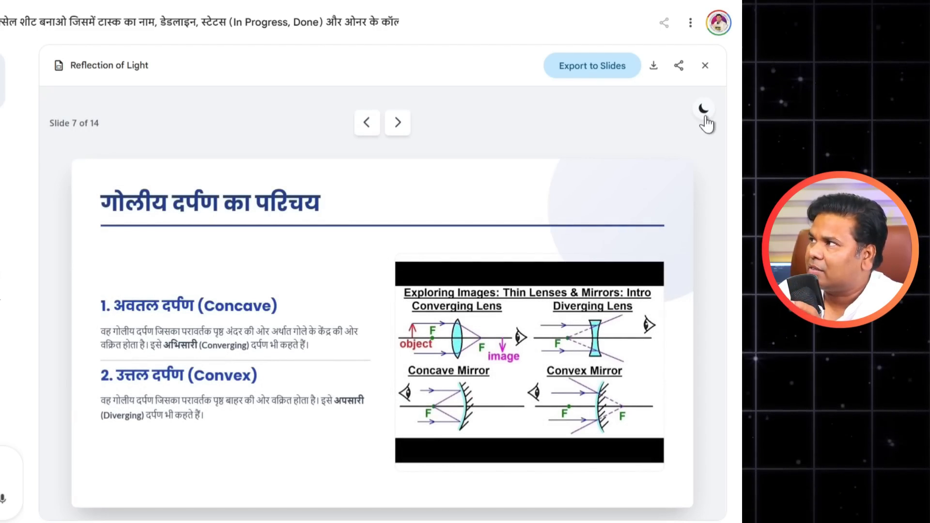
click(611, 71)
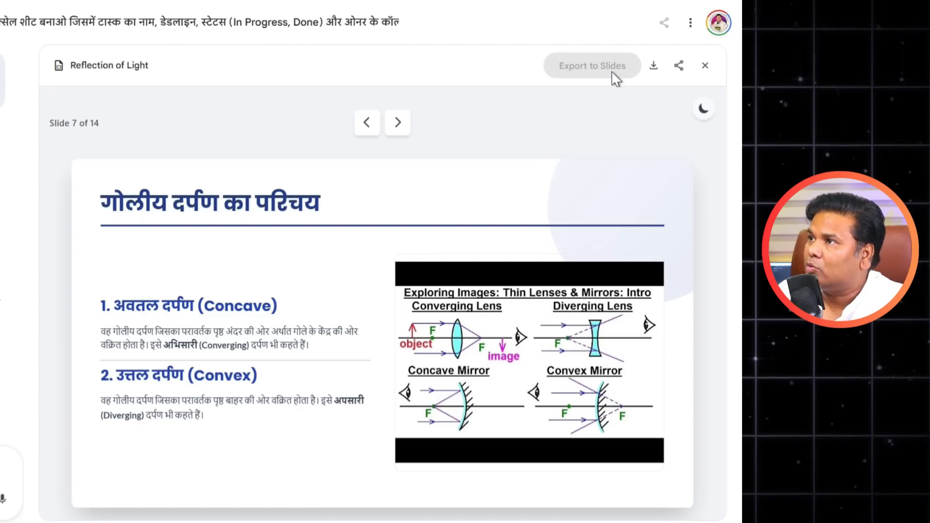
click(654, 68)
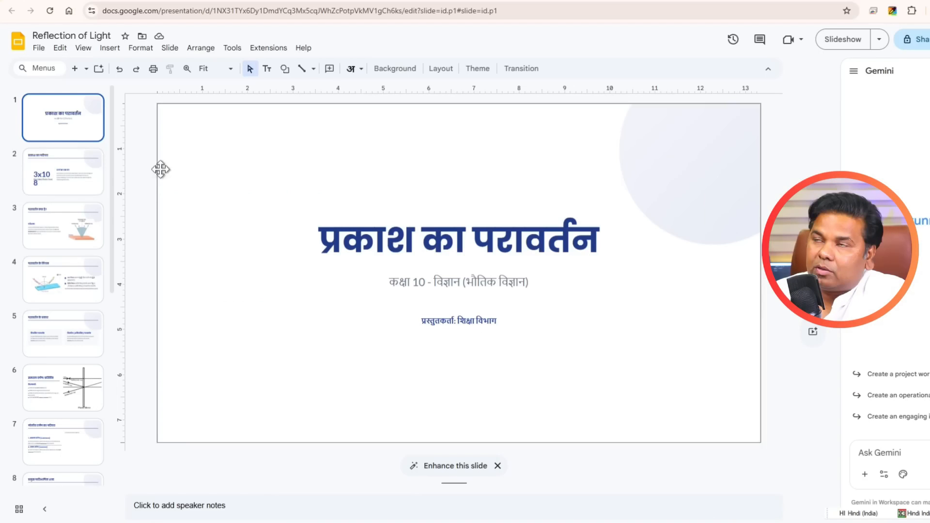
Step: Review slides 1, 3, 4 and 5 and the remaining thumbnails of the exported presentation, returning to slide 4
click(38, 165)
click(65, 123)
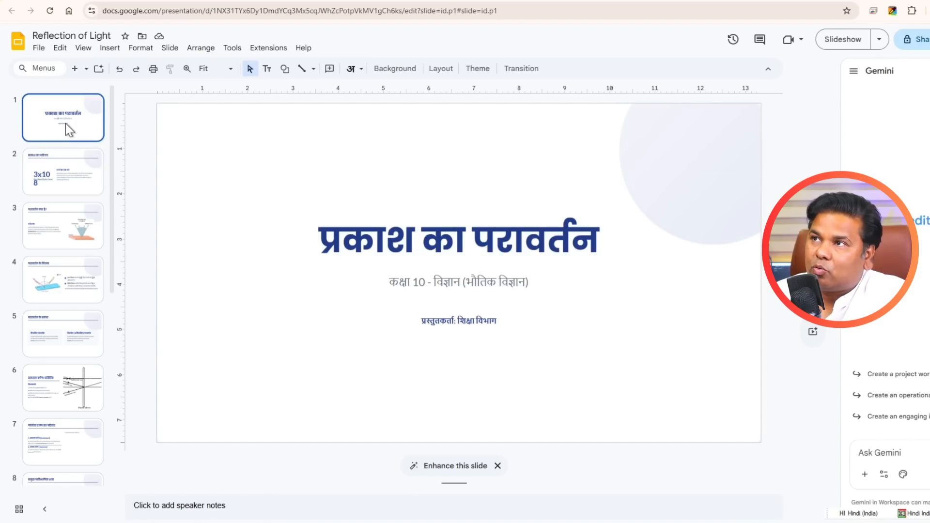
click(71, 234)
click(77, 298)
click(84, 349)
scroll(83, 374, down, 7)
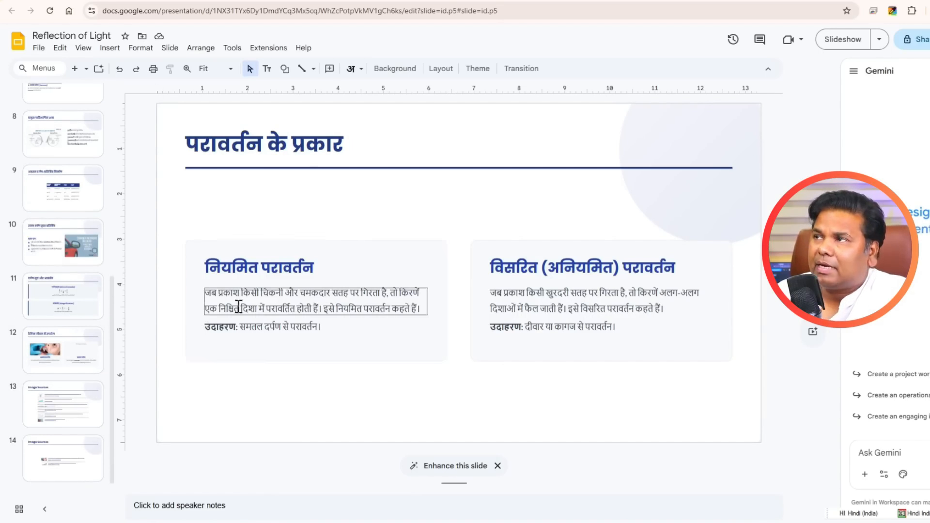
key(Up)
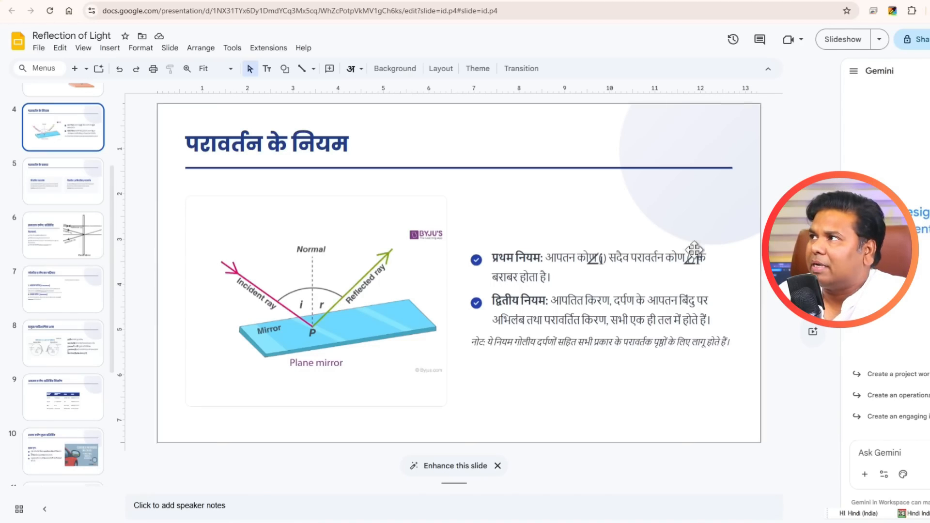
Step: Start the full-screen slideshow from slide 4, 'परावर्तन के नियम', and advance to slide 7
click(842, 40)
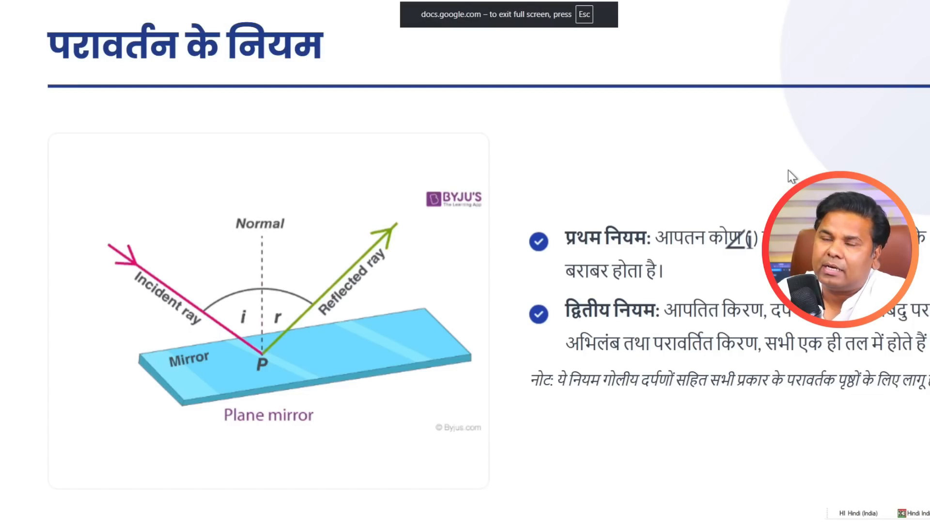
key(Right)
key(Right)
key(Right)
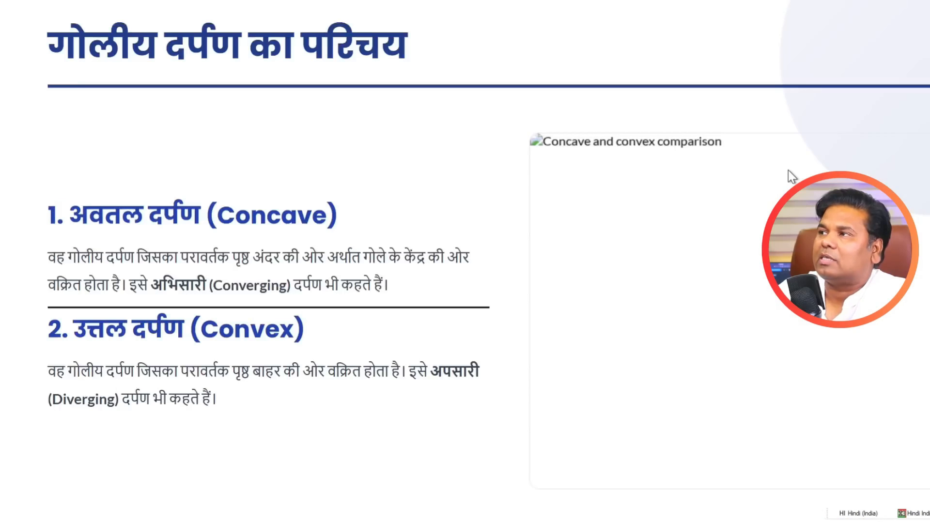